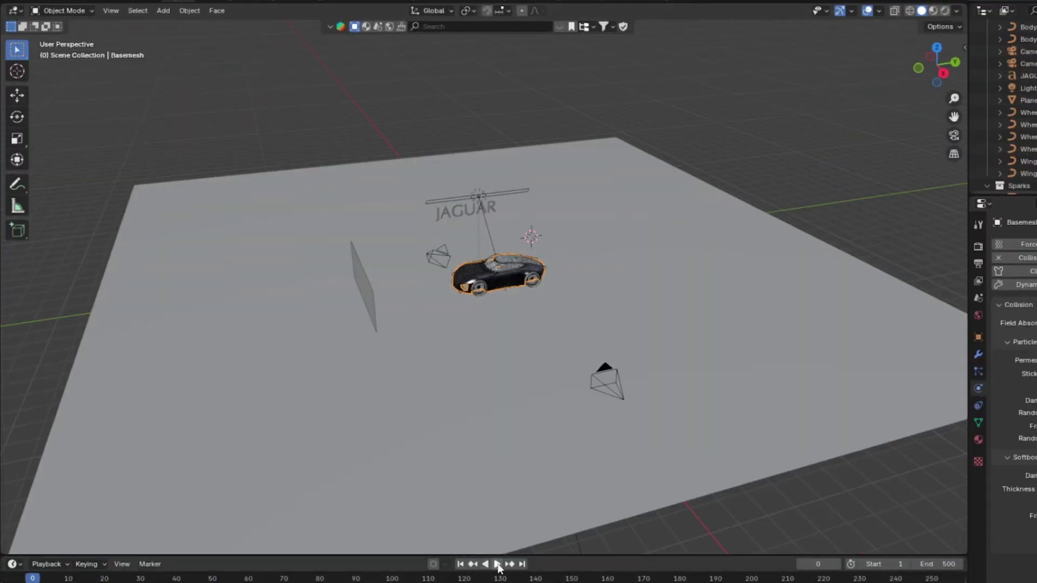
Play the spark particle animation in the timeline
{"action": "left_click", "coordinate": [498, 565]}
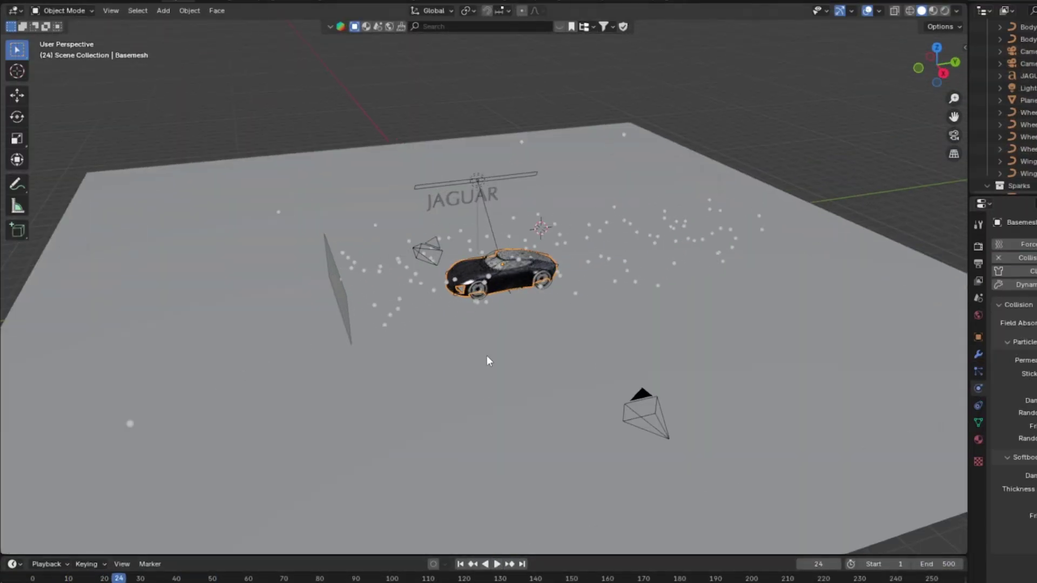
Add an ico sphere mesh to the scene
{"action": "left_click", "coordinate": [502, 421]}
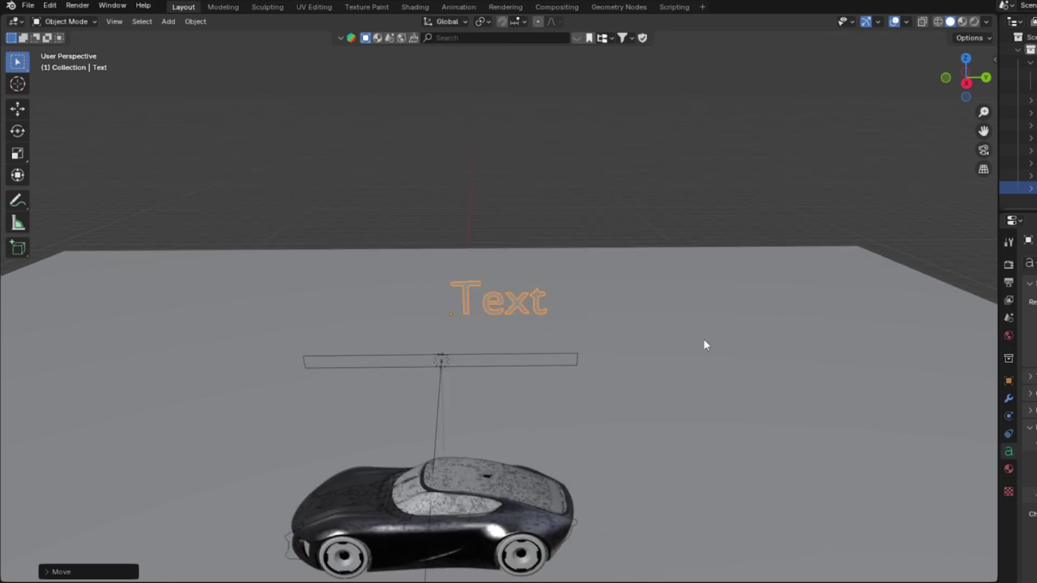
Browse the system fonts to pick a typeface for the text object
{"action": "left_click", "coordinate": [1034, 429]}
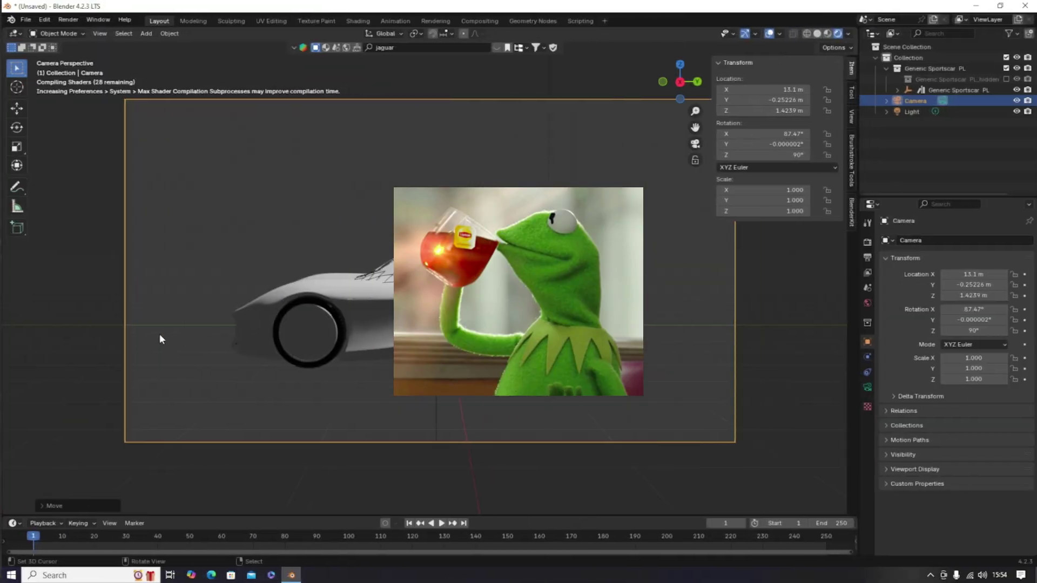
Make the floor plane's material Base Color black, then select the car to check its paint
{"action": "scroll", "coordinate": [172, 336], "scroll_direction": "up", "scroll_amount": 5}
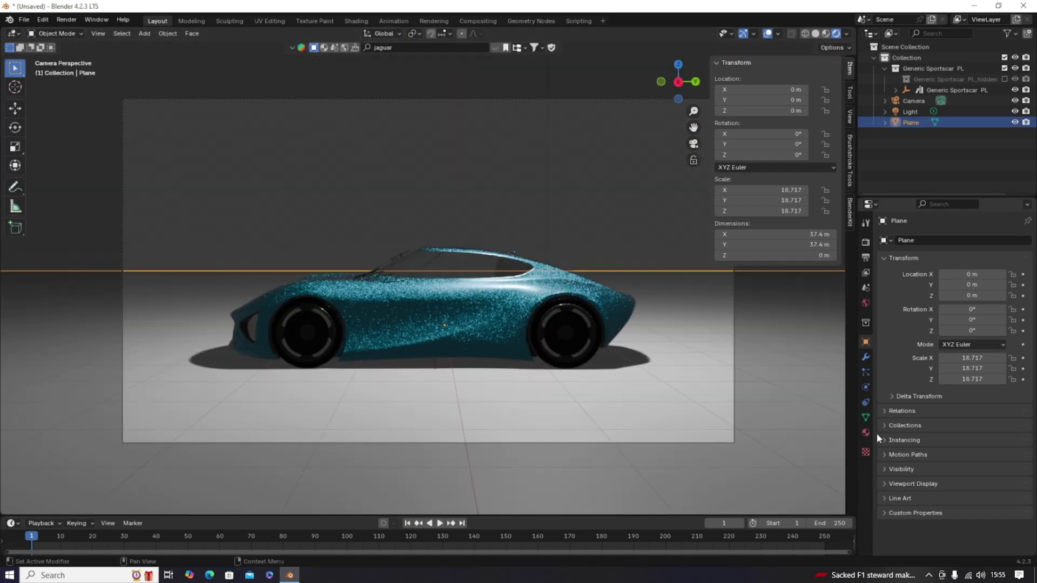
{"action": "left_click", "coordinate": [865, 432]}
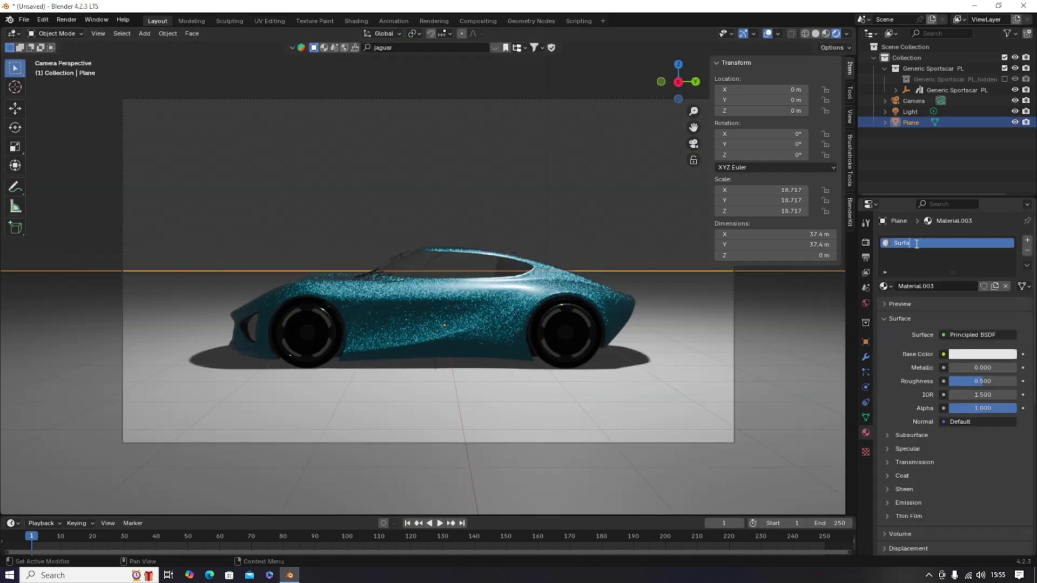
{"action": "left_click", "coordinate": [1011, 270]}
{"action": "left_click", "coordinate": [540, 286]}
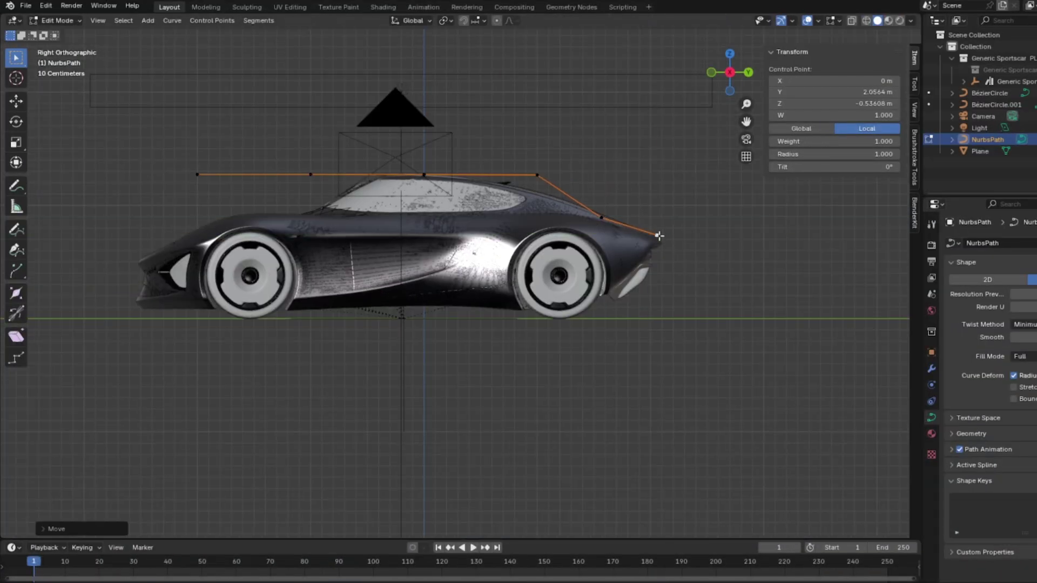
Move NurbsPath control points along X and place the extruded end point around the nose
{"action": "left_click", "coordinate": [658, 258]}
{"action": "scroll", "coordinate": [587, 327], "scroll_direction": "up", "scroll_amount": 4}
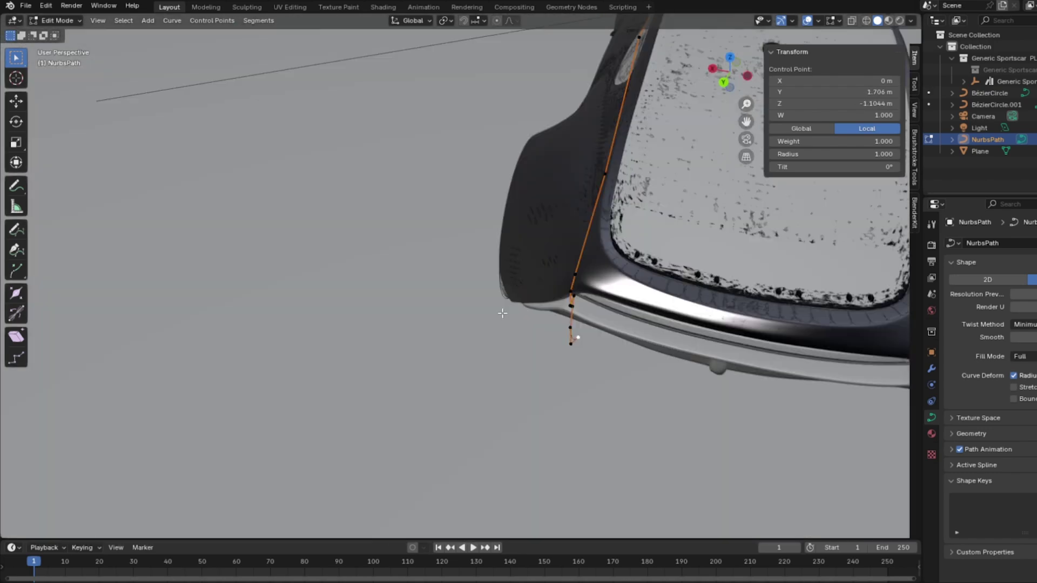
{"action": "key", "text": "g"}
{"action": "key", "text": "x"}
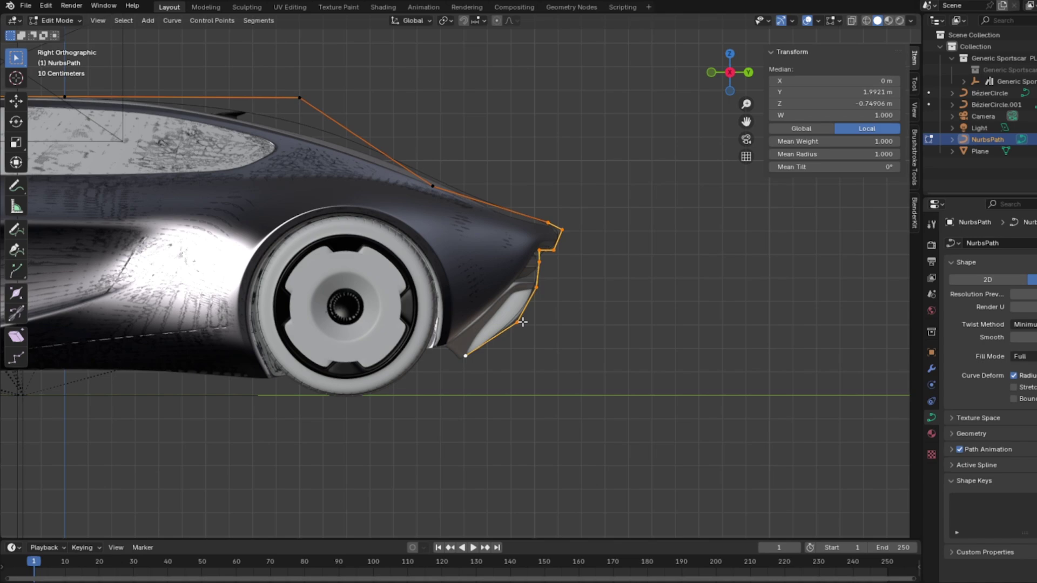
{"action": "left_click", "coordinate": [432, 407]}
{"action": "middle_click_drag", "start_coordinate": [432, 407], "coordinate": [464, 382]}
Move the path's end point along the wheel arch and select a roof-line control point
{"action": "key", "text": "g"}
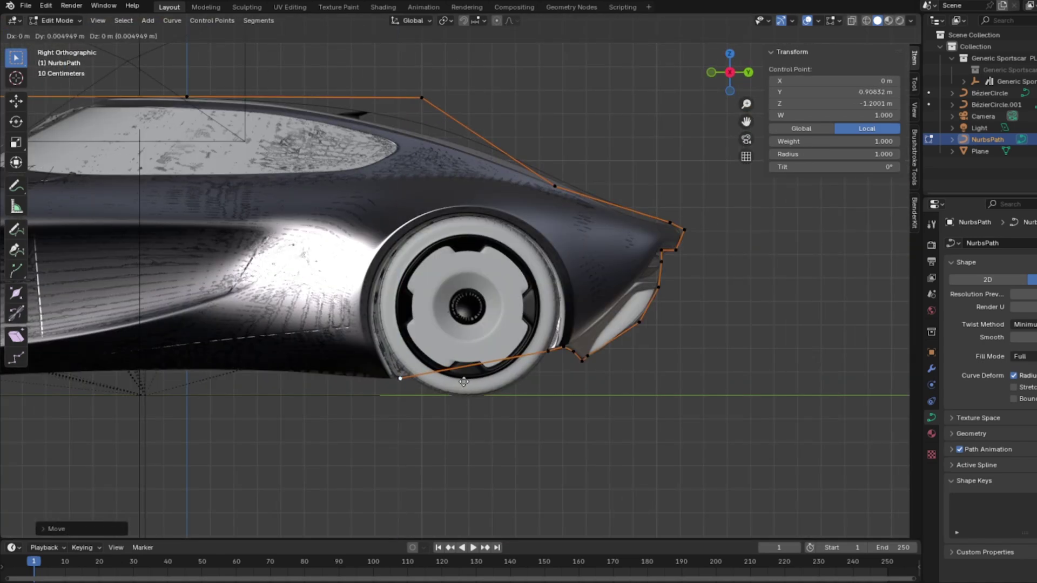
{"action": "left_click", "coordinate": [311, 365]}
{"action": "scroll", "coordinate": [312, 365], "scroll_direction": "up", "scroll_amount": 3}
{"action": "scroll", "coordinate": [567, 290], "scroll_direction": "down", "scroll_amount": 5}
{"action": "middle_click_drag", "start_coordinate": [567, 290], "coordinate": [422, 197], "text": "shift"}
{"action": "left_click", "coordinate": [419, 195]}
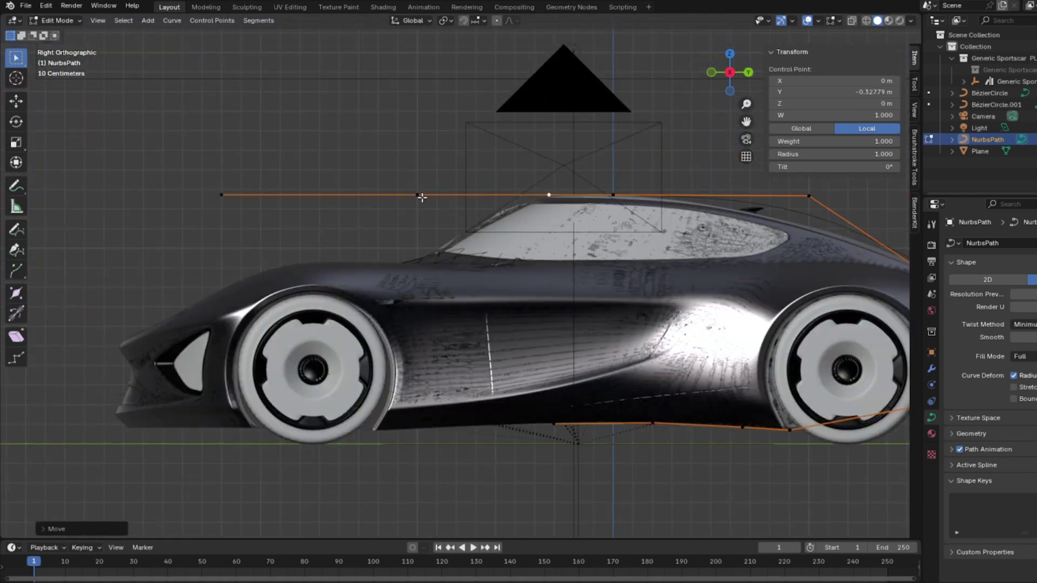
{"action": "scroll", "coordinate": [392, 218], "scroll_direction": "up", "scroll_amount": 3}
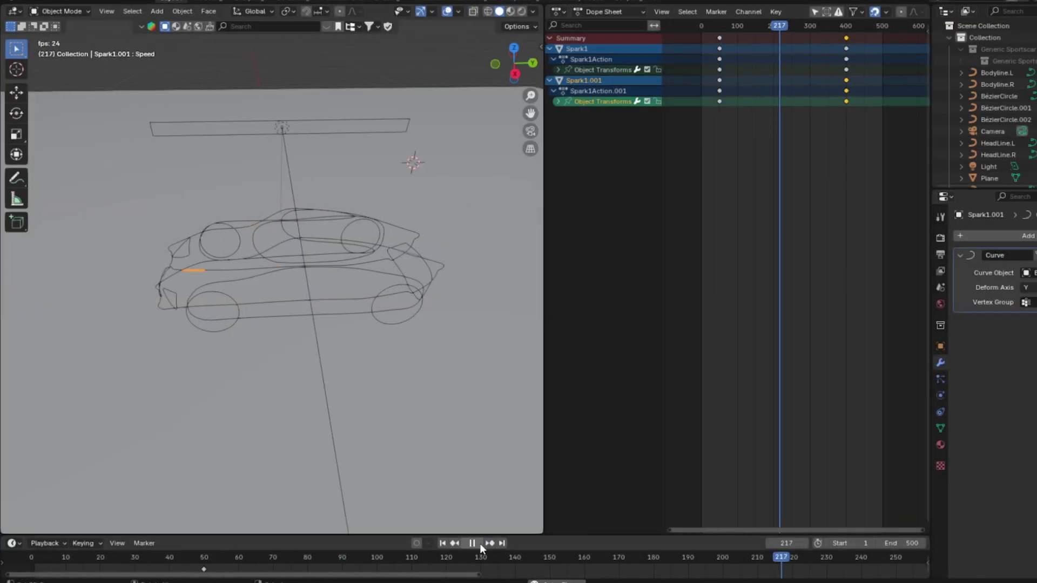
Split the Dope Sheet and show the spark curves in a Graph Editor, framed with Home
{"action": "left_click_drag", "start_coordinate": [756, 131], "coordinate": [847, 133]}
{"action": "left_click_drag", "start_coordinate": [546, 6], "coordinate": [547, 292]}
{"action": "left_click", "coordinate": [556, 11]}
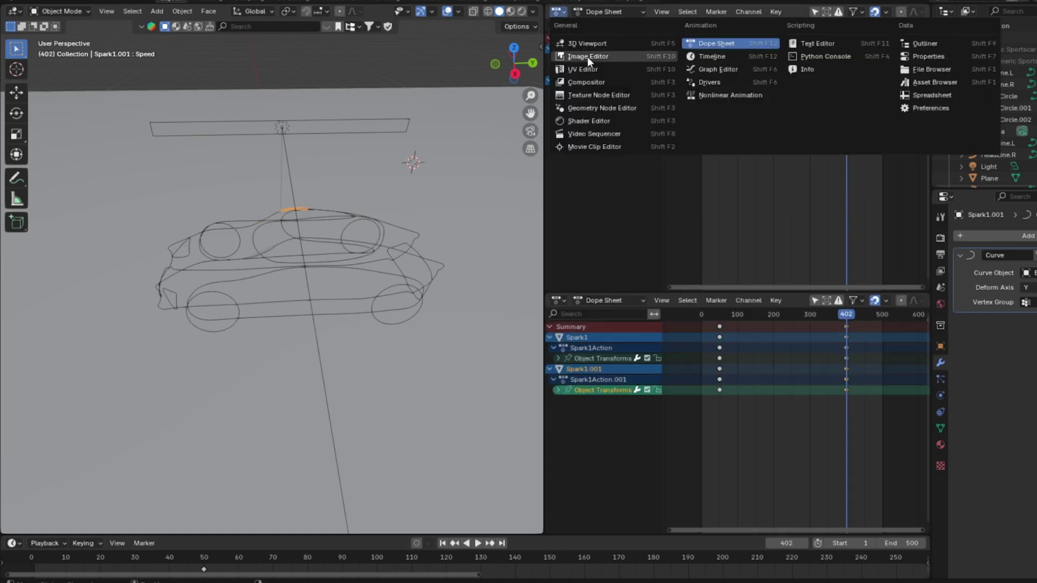
{"action": "left_click", "coordinate": [705, 73]}
{"action": "key", "text": "Home"}
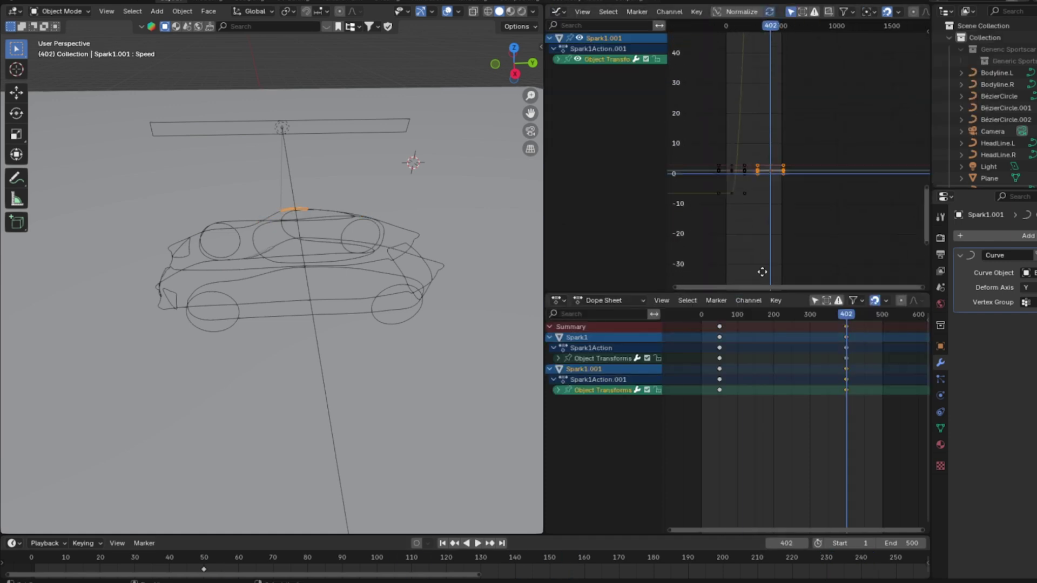
{"action": "middle_click_drag", "start_coordinate": [713, 192], "coordinate": [755, 138]}
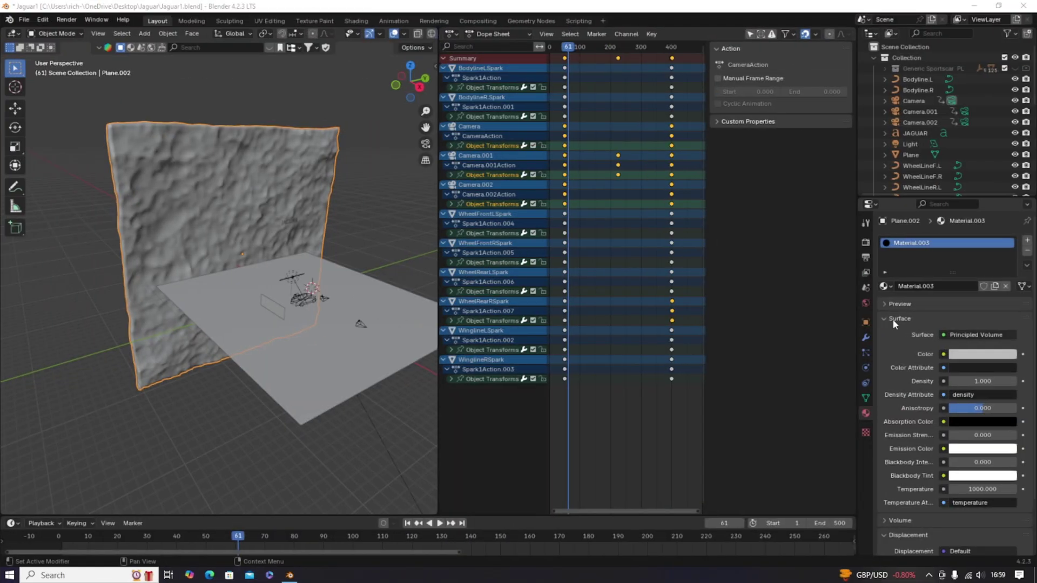
Set the wall material's Volume shader to Principled Volume
{"action": "left_click", "coordinate": [893, 319]}
{"action": "left_click", "coordinate": [896, 237]}
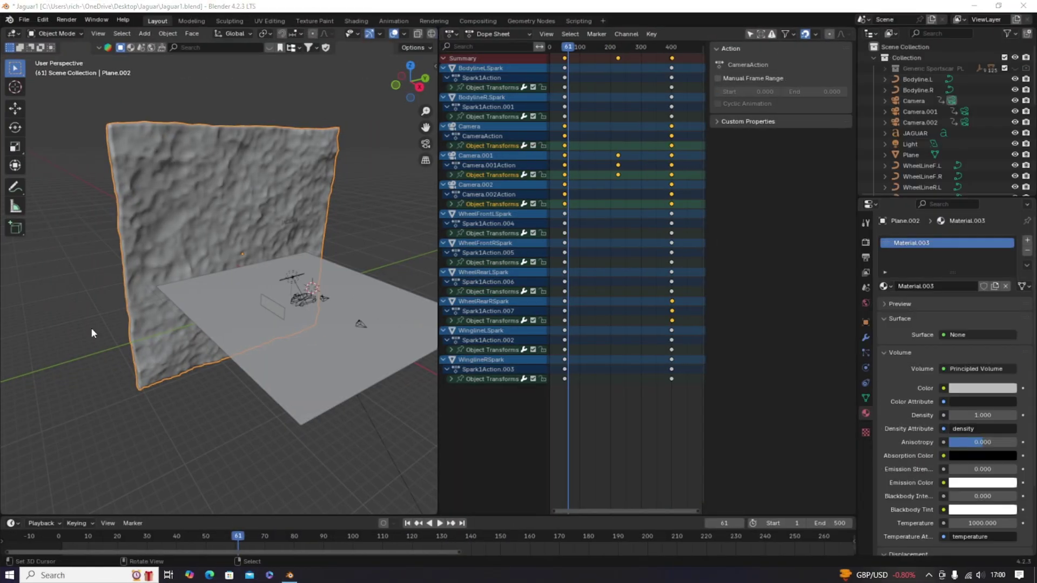
{"action": "middle_click_drag", "start_coordinate": [91, 333], "coordinate": [151, 459]}
Add an area light and scale it down
{"action": "key", "text": "shift+a"}
{"action": "left_click", "coordinate": [243, 465]}
{"action": "key", "text": "s"}
{"action": "middle_click_drag", "start_coordinate": [193, 341], "coordinate": [155, 409]}
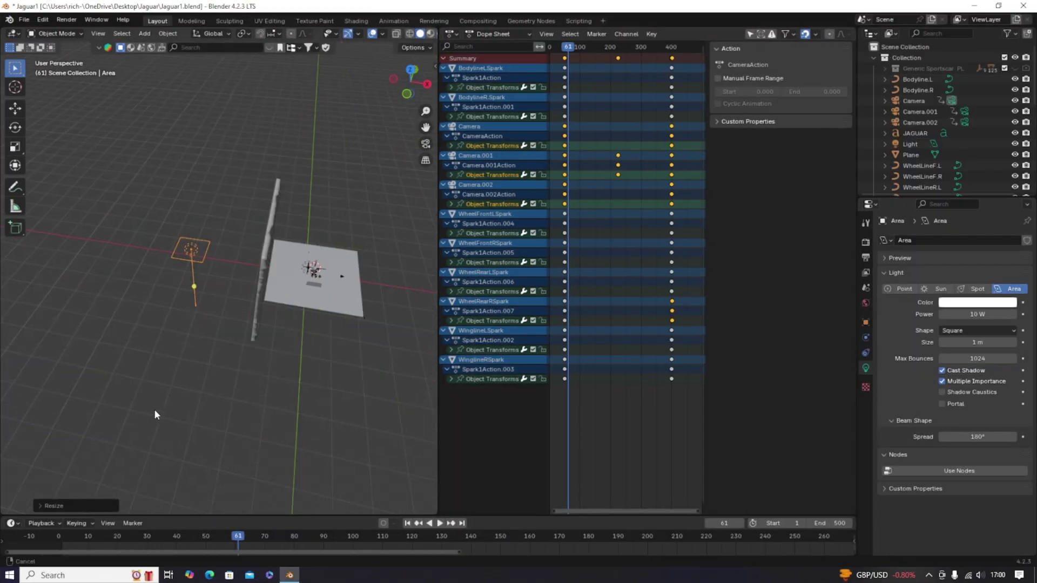
{"action": "key", "text": "s"}
{"action": "middle_click_drag", "start_coordinate": [344, 253], "coordinate": [348, 278]}
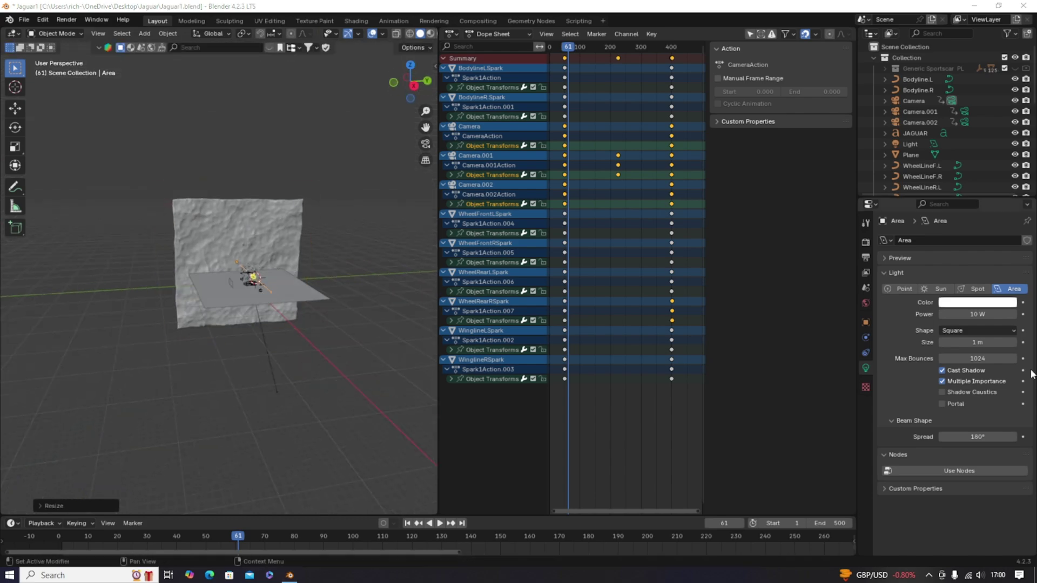
Preview the wall in rendered shading and set its volume density to 3
{"action": "left_click", "coordinate": [237, 227]}
{"action": "key", "text": "z"}
{"action": "left_click", "coordinate": [245, 209]}
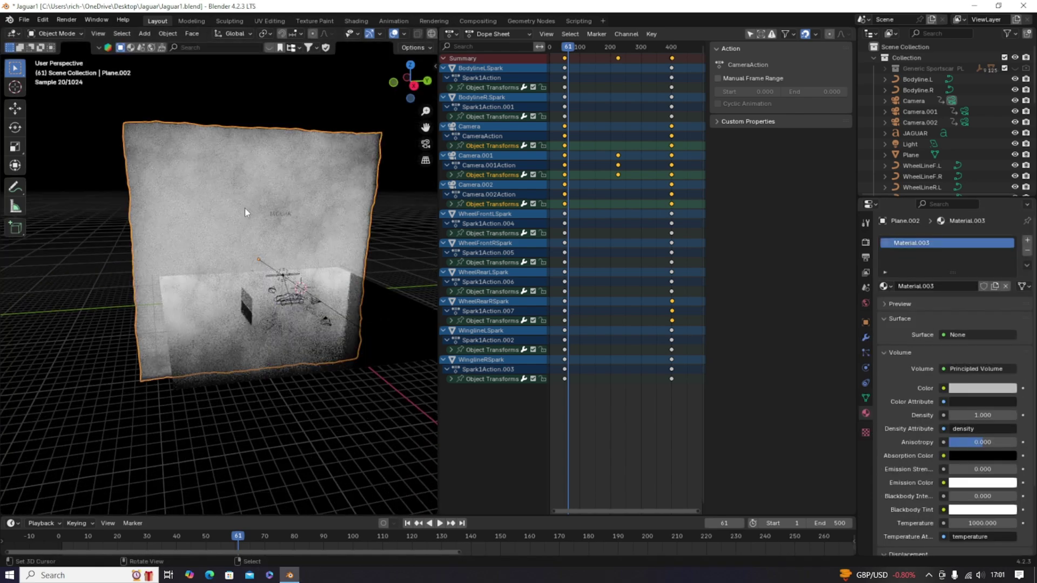
{"action": "right_click", "coordinate": [245, 208]}
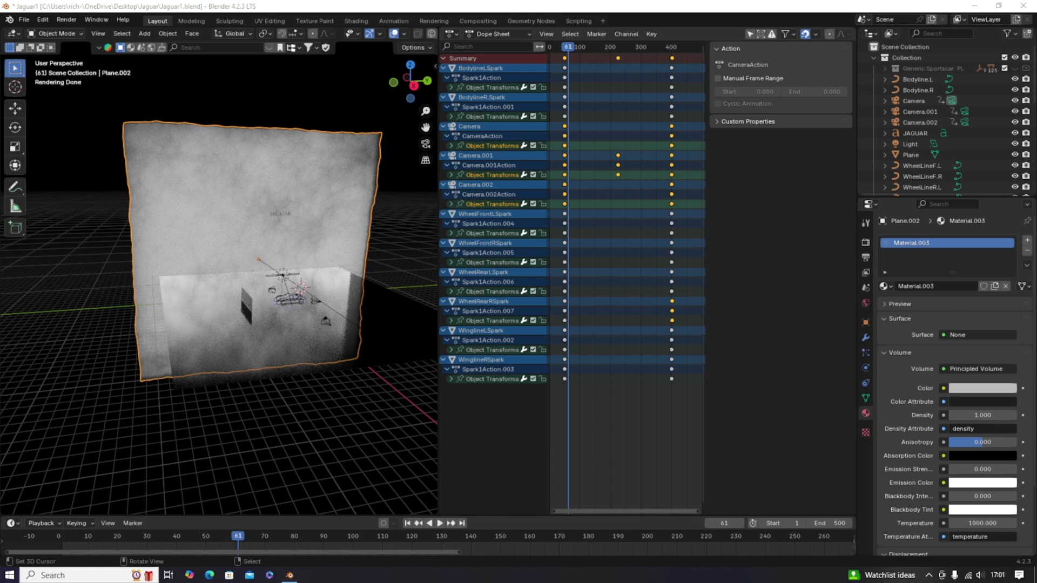
{"action": "scroll", "coordinate": [950, 410], "scroll_direction": "down", "scroll_amount": 1}
{"action": "left_click", "coordinate": [982, 394]}
{"action": "type", "text": "3"}
{"action": "key", "text": "Return"}
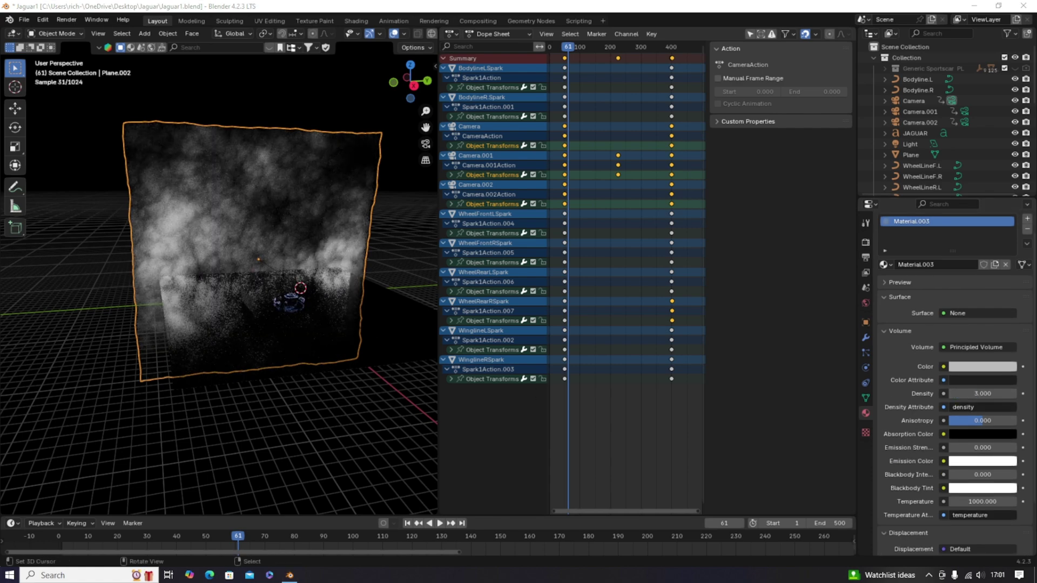
{"action": "scroll", "coordinate": [262, 325], "scroll_direction": "up", "scroll_amount": 3}
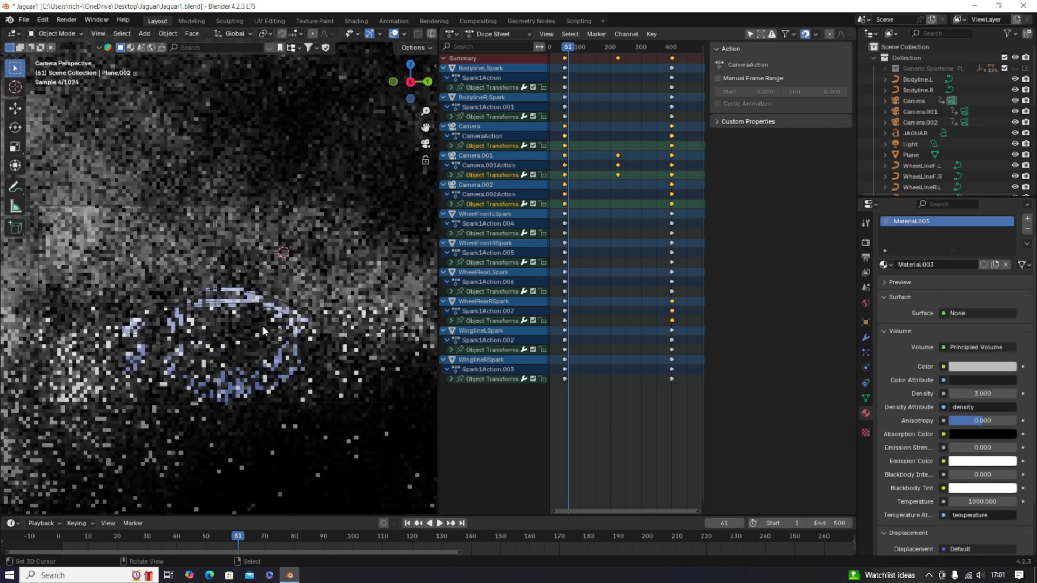
{"action": "middle_click_drag", "start_coordinate": [261, 325], "coordinate": [241, 278]}
{"action": "scroll", "coordinate": [242, 277], "scroll_direction": "down", "scroll_amount": 5}
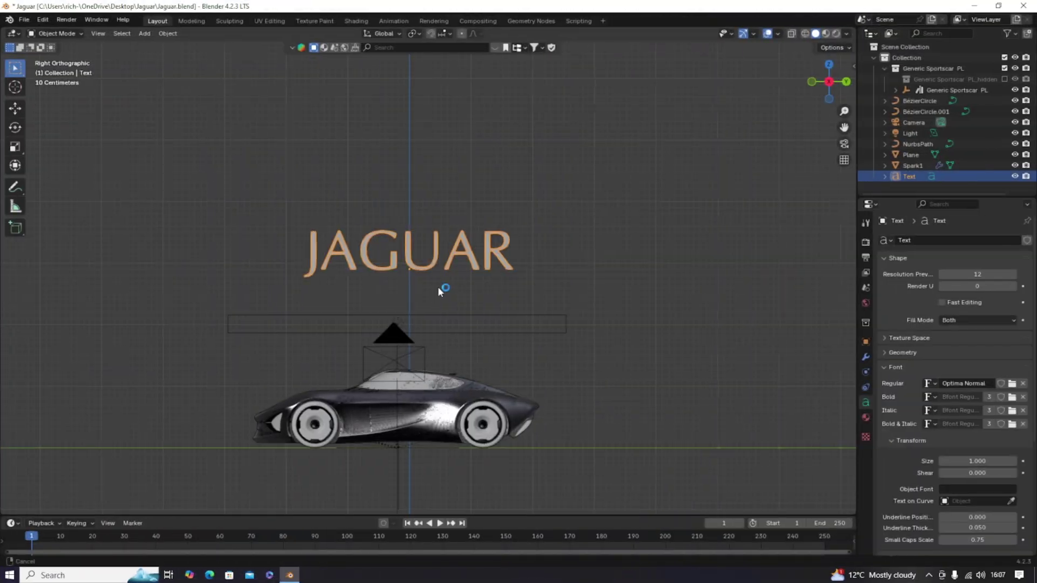
In camera view, move the JAGUAR text above the car and check it in rendered preview
{"action": "key", "text": "KP_0"}
{"action": "key", "text": "z"}
{"action": "left_click", "coordinate": [455, 234]}
{"action": "left_click", "coordinate": [461, 181]}
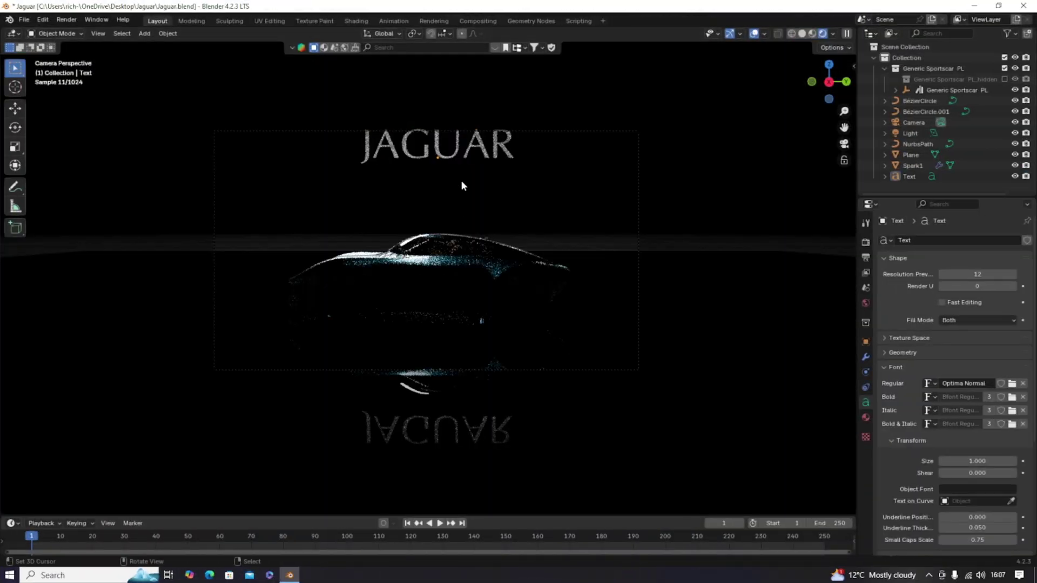
{"action": "key", "text": "z"}
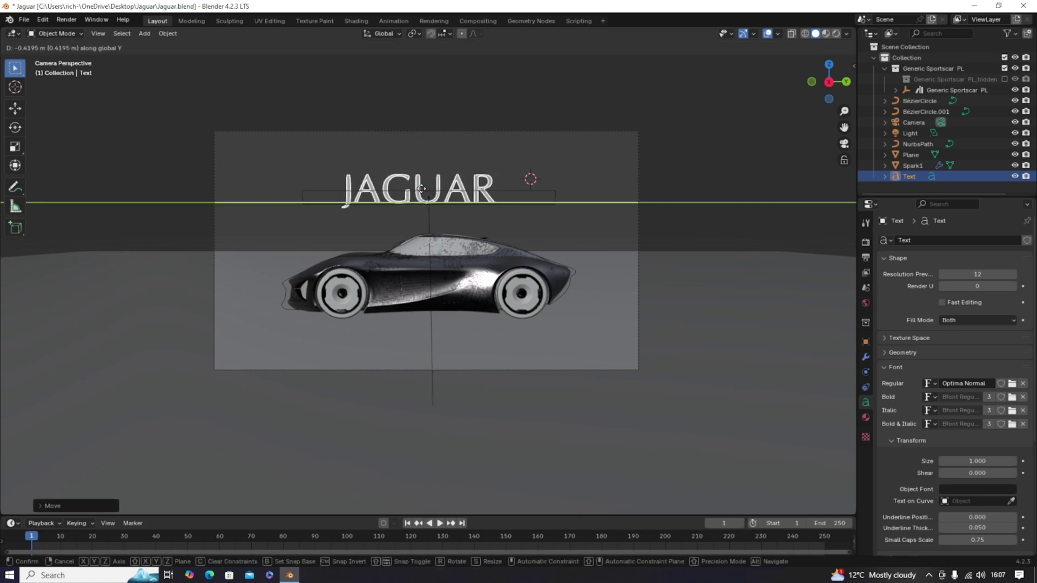
{"action": "key", "text": "z"}
{"action": "left_click", "coordinate": [454, 224]}
{"action": "left_click", "coordinate": [455, 225]}
{"action": "left_click", "coordinate": [182, 191]}
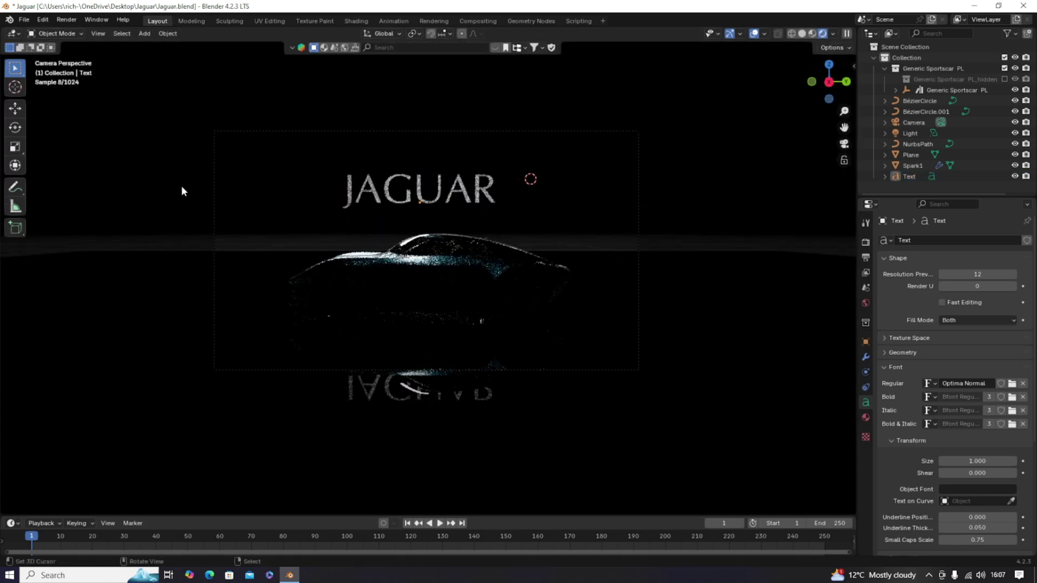